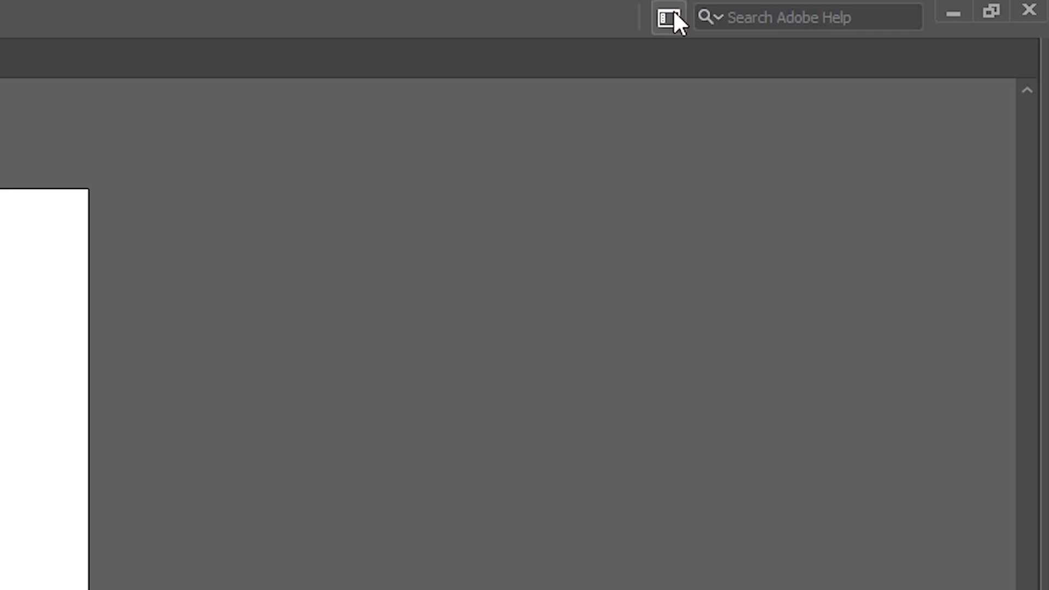
- Check the workspace switcher and toggle the tools and panels with Tab, leaving them hidden
{"action": "left_click", "coordinate": [675, 11]}
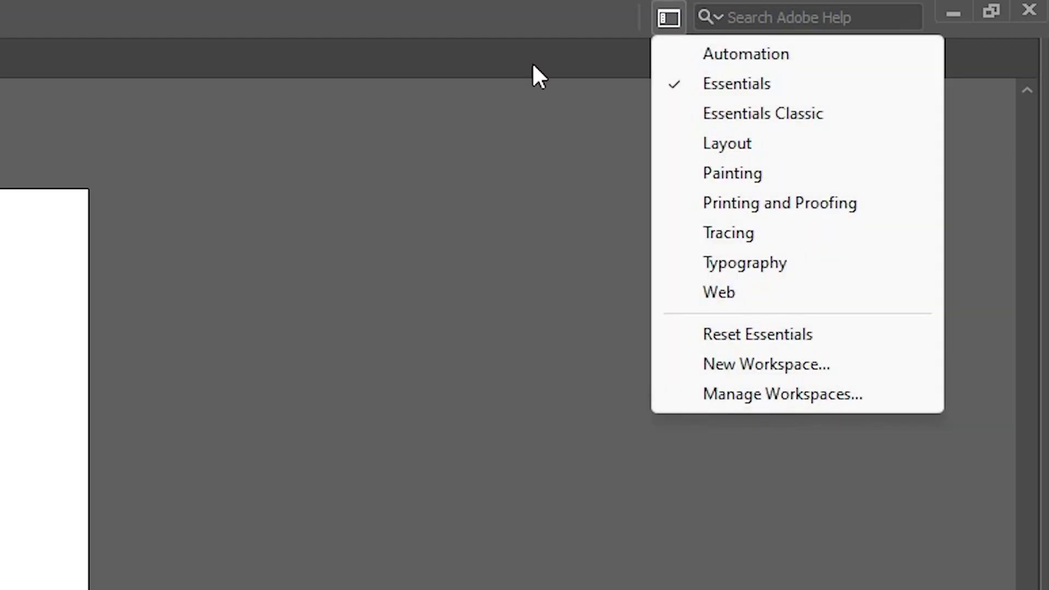
{"action": "left_click", "coordinate": [451, 377]}
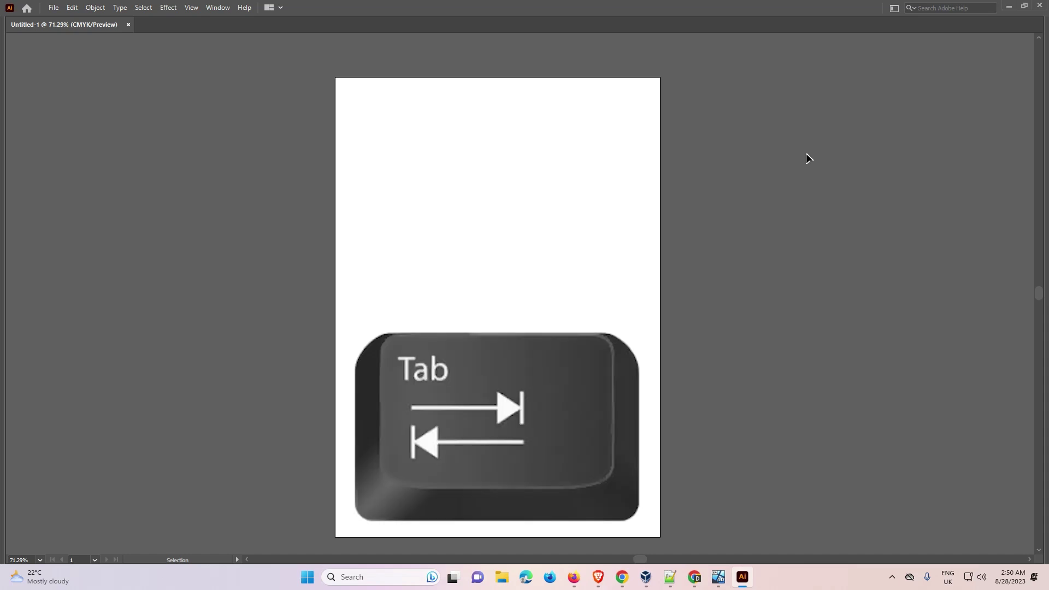
{"action": "key", "text": "Tab"}
{"action": "key", "text": "Tab"}
{"action": "key", "text": "Tab"}
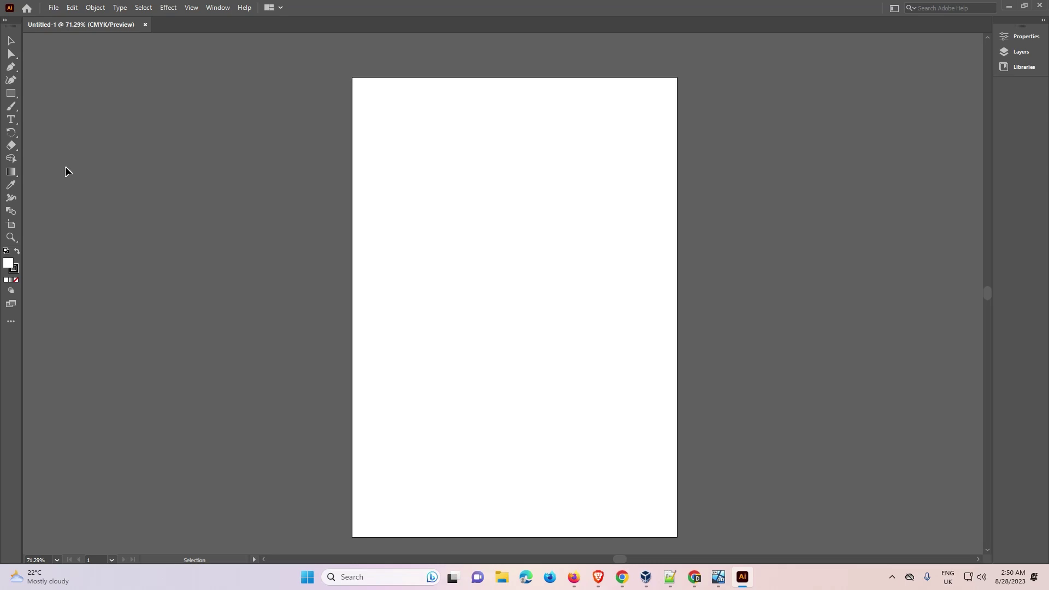
{"action": "key", "text": "Tab"}
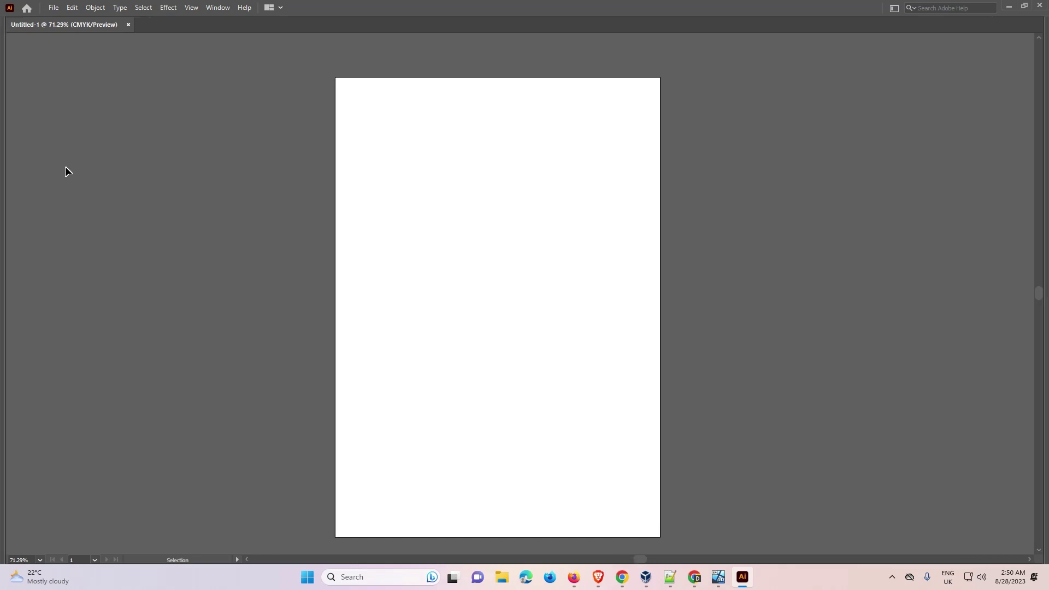
{"action": "key", "text": "Tab"}
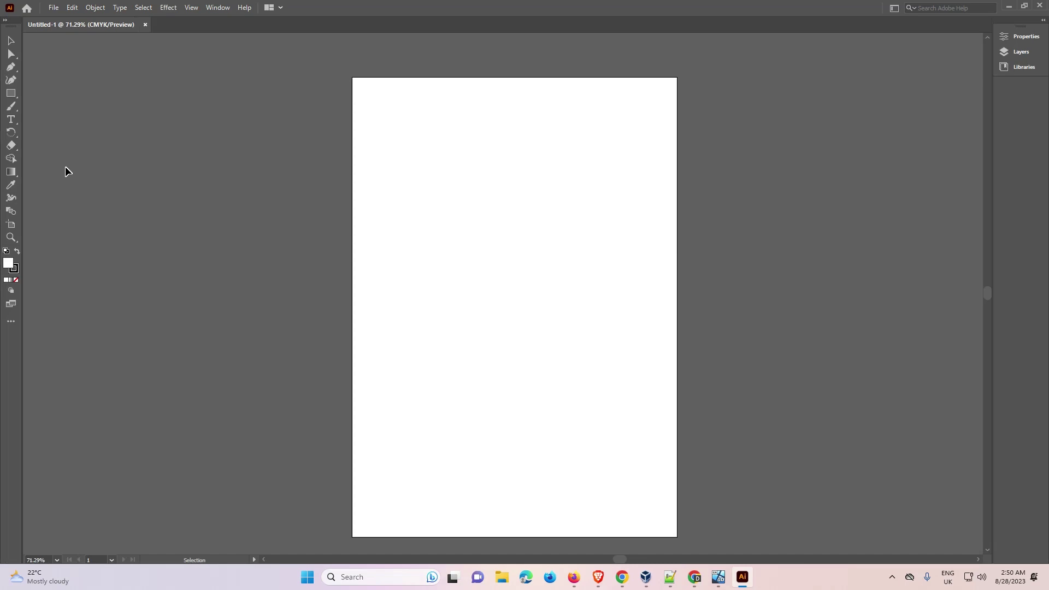
{"action": "key", "text": "Tab"}
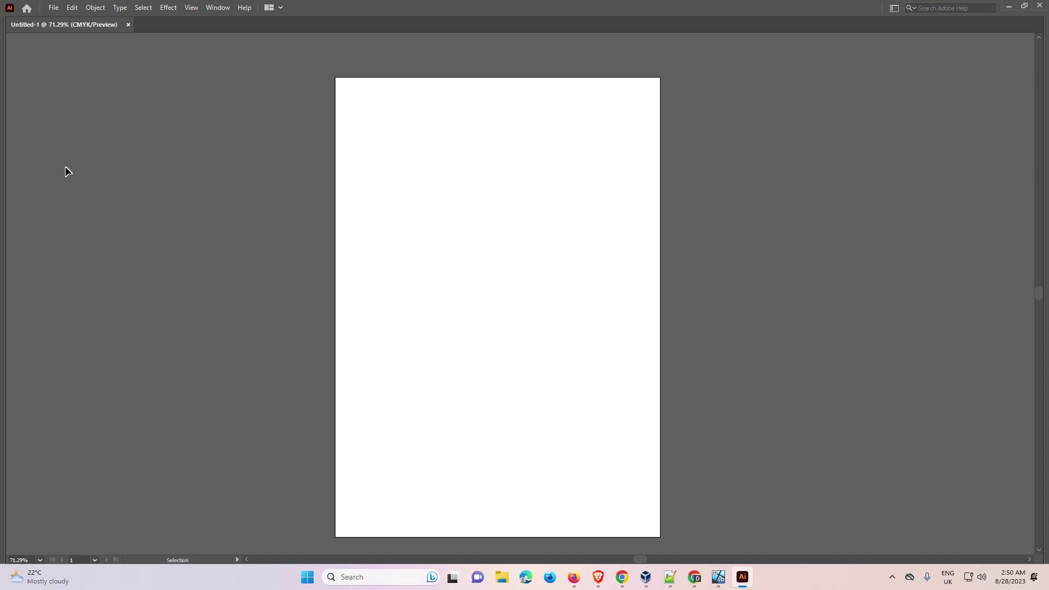
- Cycle the screen modes with F, ending in Full Screen Mode with only the artboard visible
{"action": "key", "text": "f"}
{"action": "key", "text": "f"}
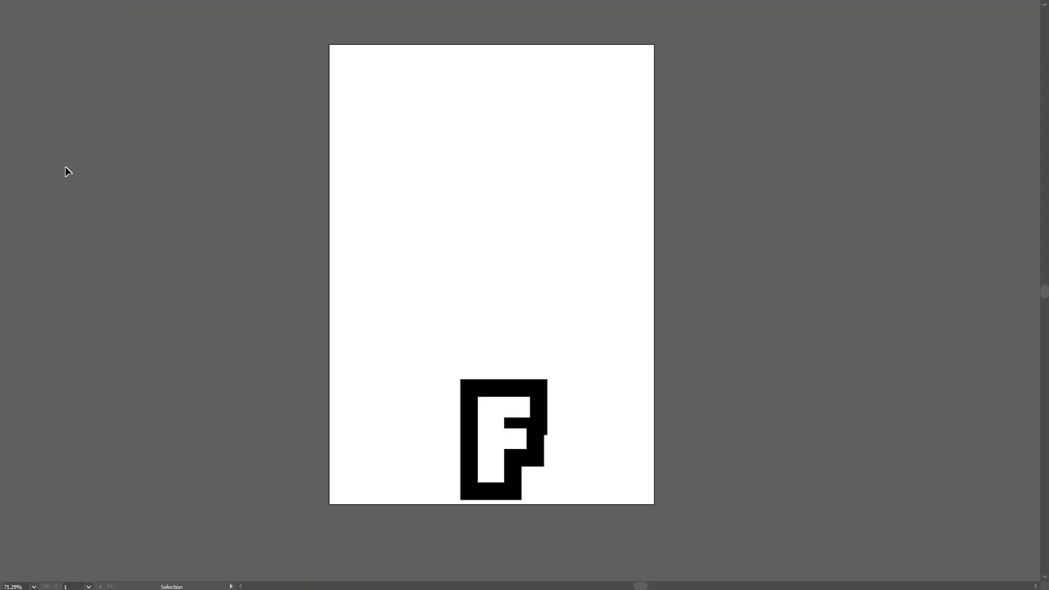
{"action": "key", "text": "f"}
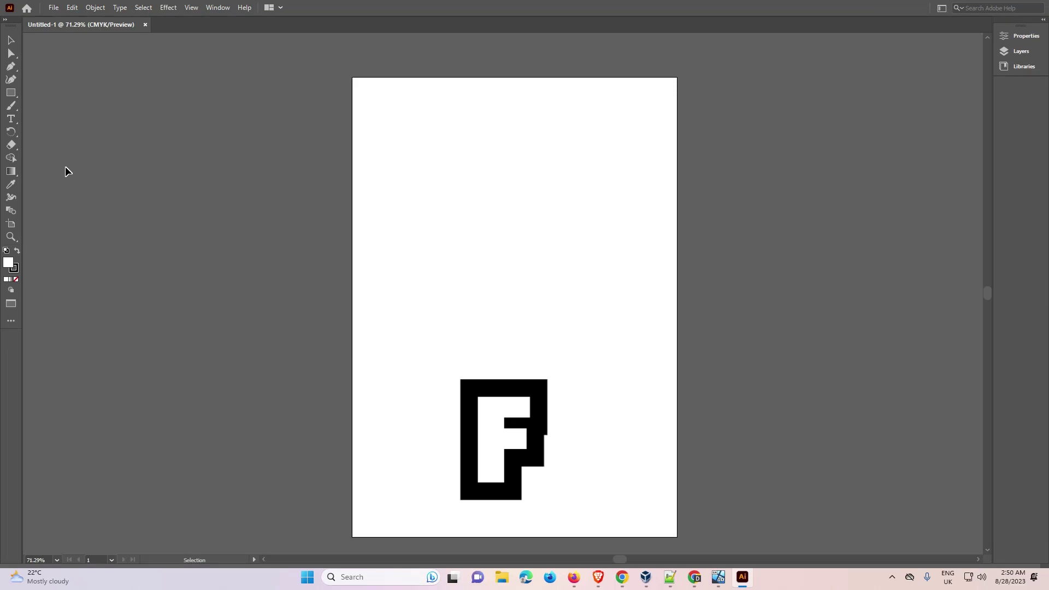
{"action": "key", "text": "f"}
{"action": "key", "text": "f"}
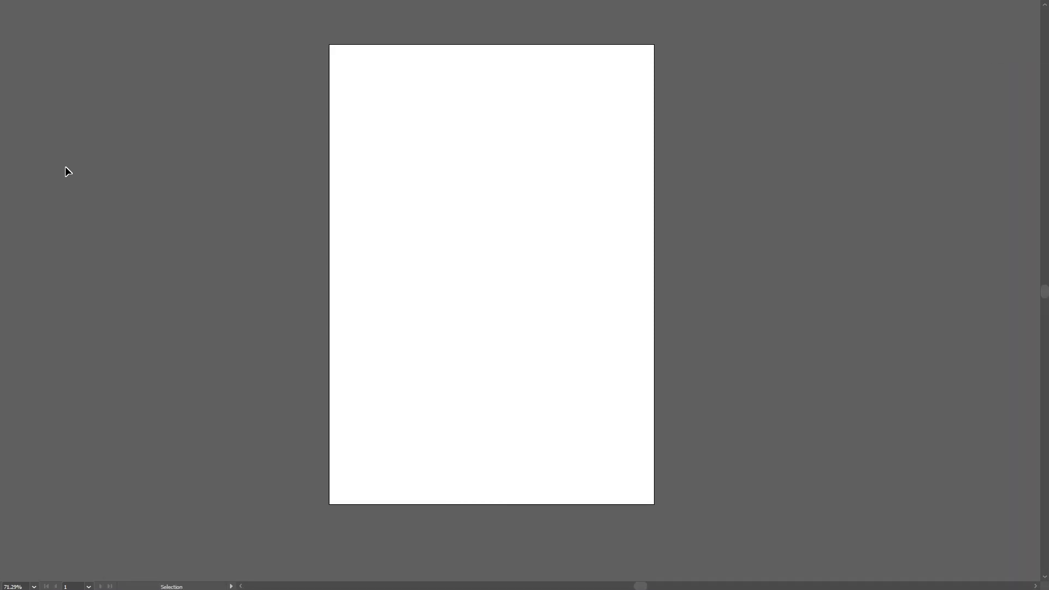
{"action": "key", "text": "f"}
{"action": "key", "text": "f"}
{"action": "key", "text": "f"}
{"action": "key", "text": "f"}
{"action": "key", "text": "f"}
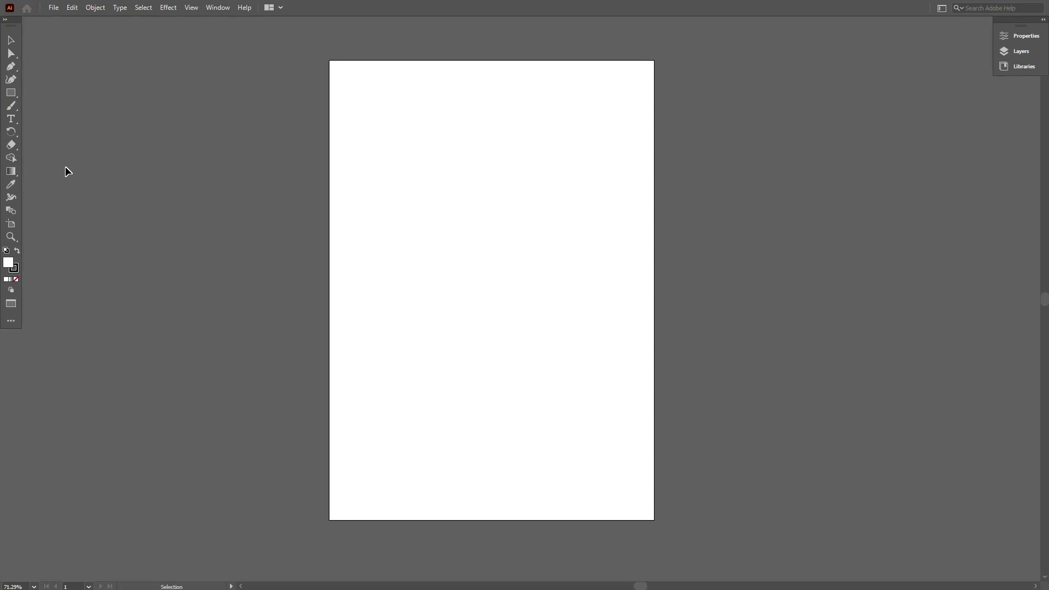
{"action": "key", "text": "f"}
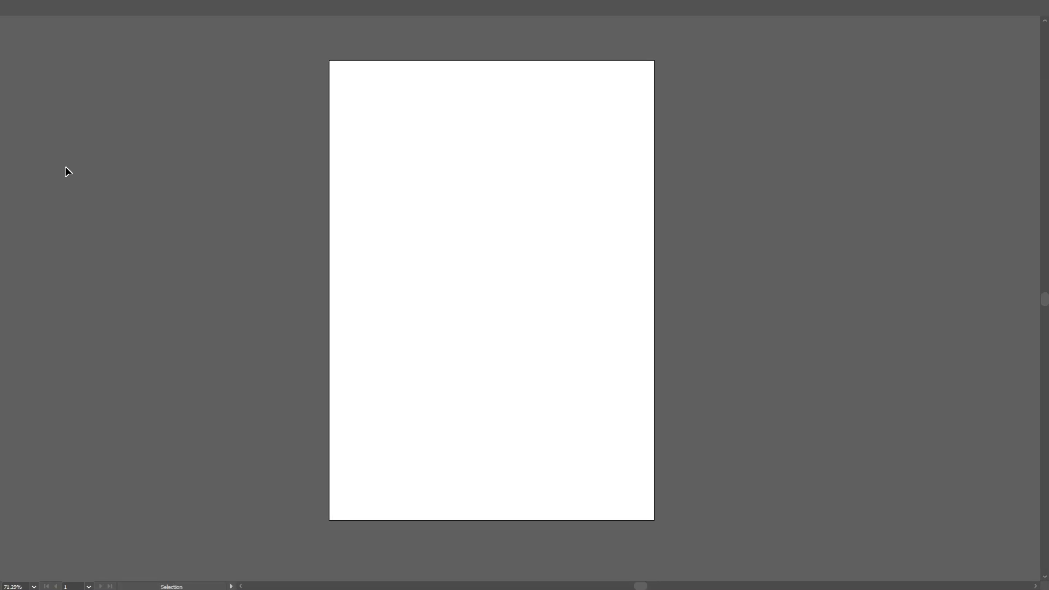
{"action": "key", "text": "f"}
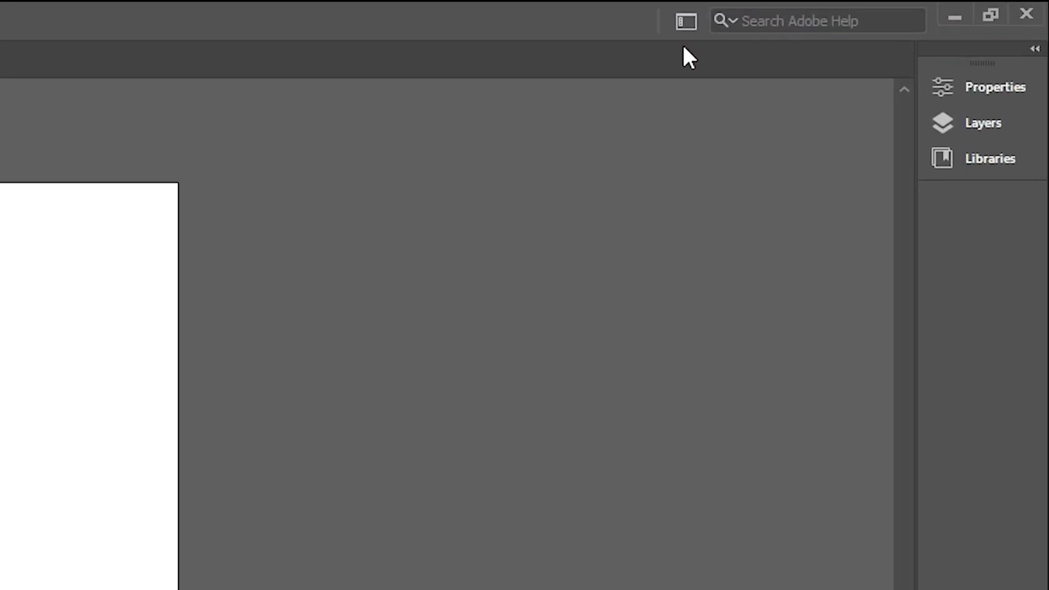
- Confirm the Essentials workspace stays active, then quit Illustrator
{"action": "left_click", "coordinate": [683, 34]}
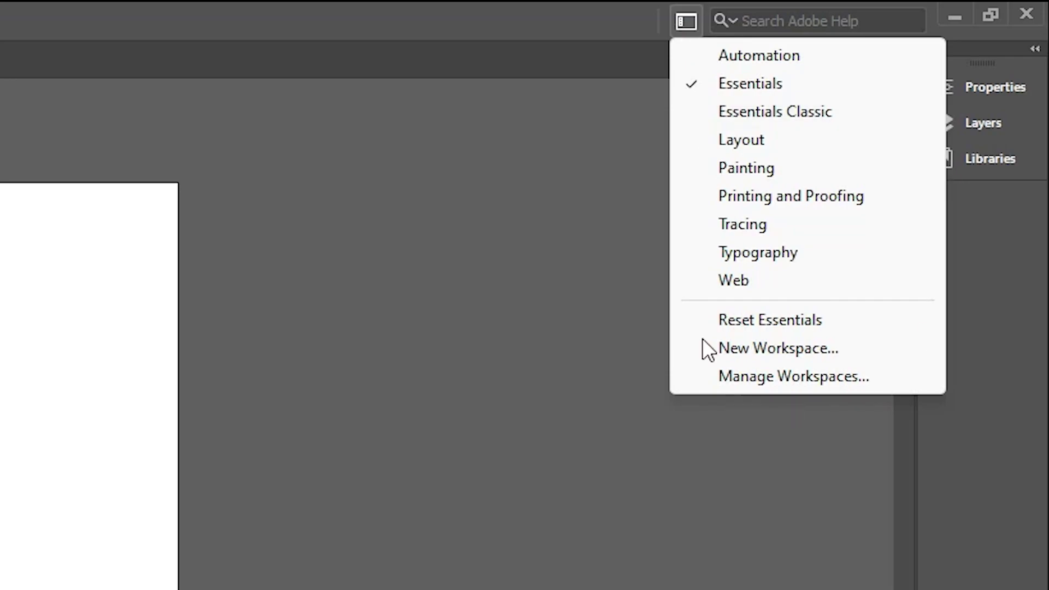
{"action": "left_click", "coordinate": [476, 264]}
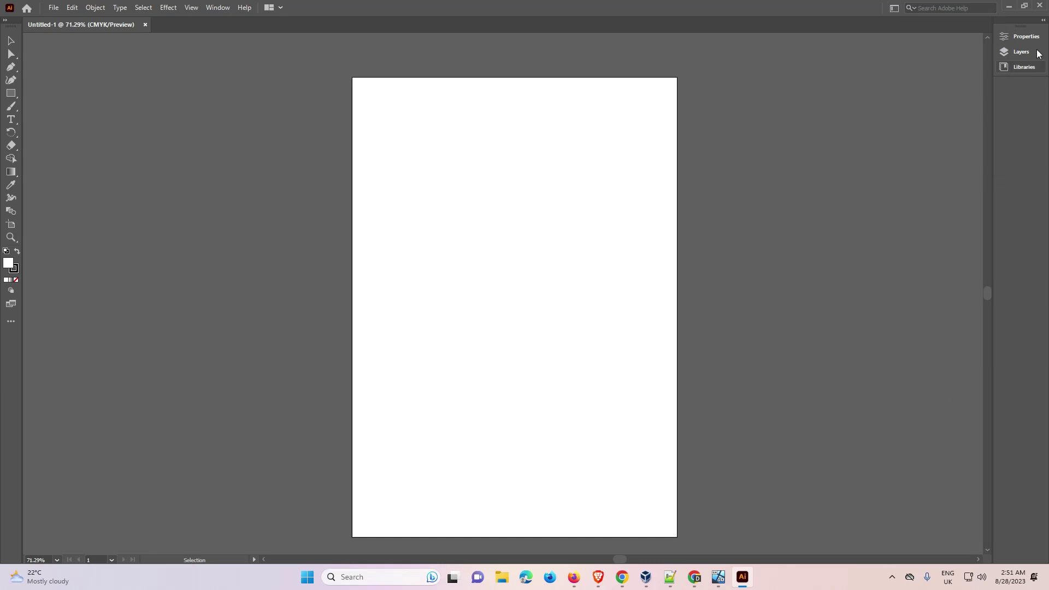
{"action": "left_click", "coordinate": [1041, 7]}
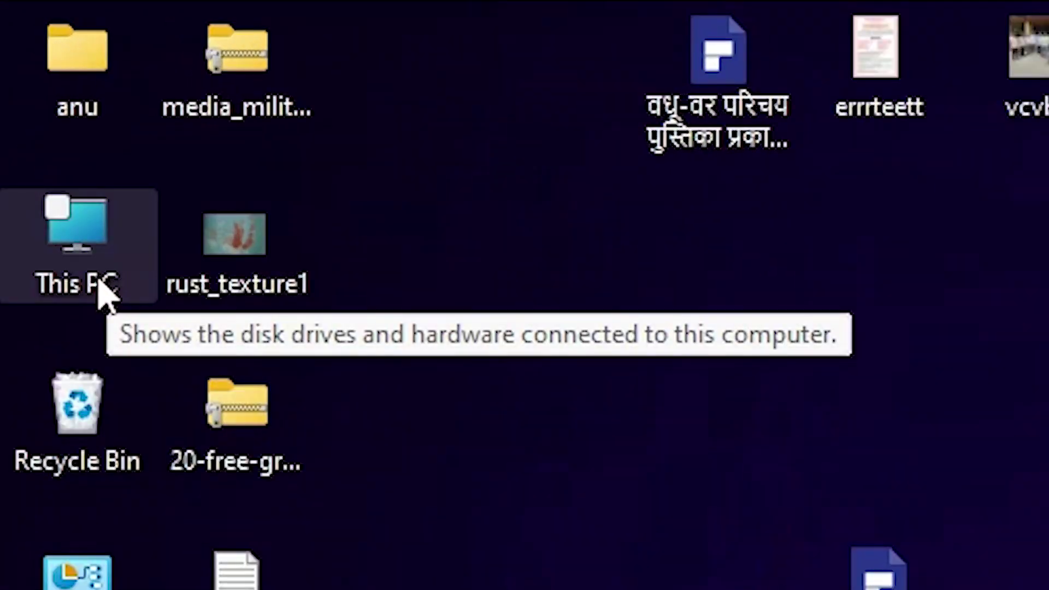
- Browse from This PC through Local Disk (C:) and Users into the personal user folder
{"action": "double_click", "coordinate": [102, 288]}
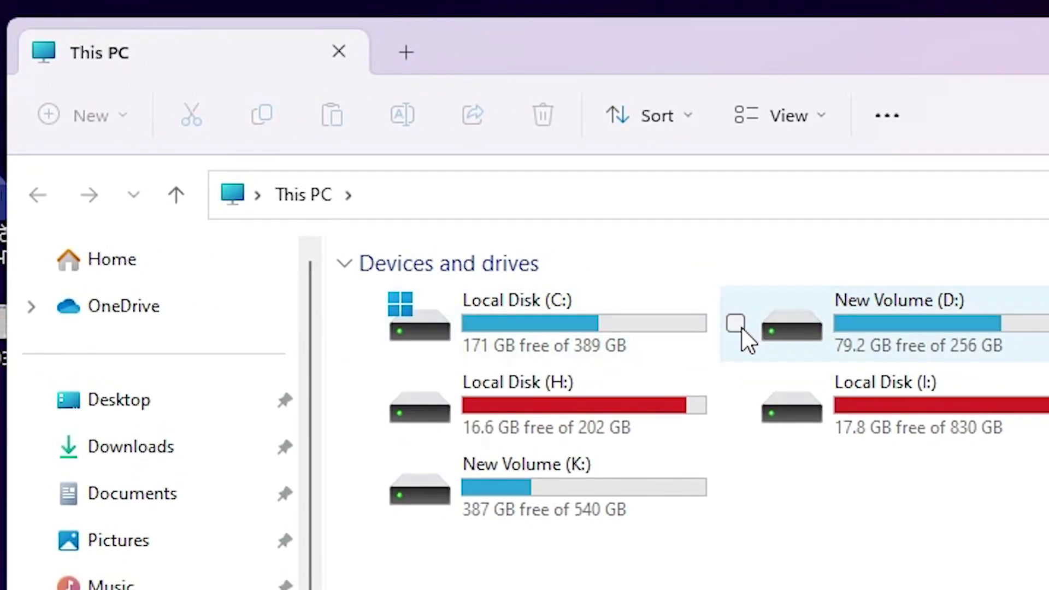
{"action": "left_click", "coordinate": [628, 321]}
{"action": "double_click", "coordinate": [628, 320]}
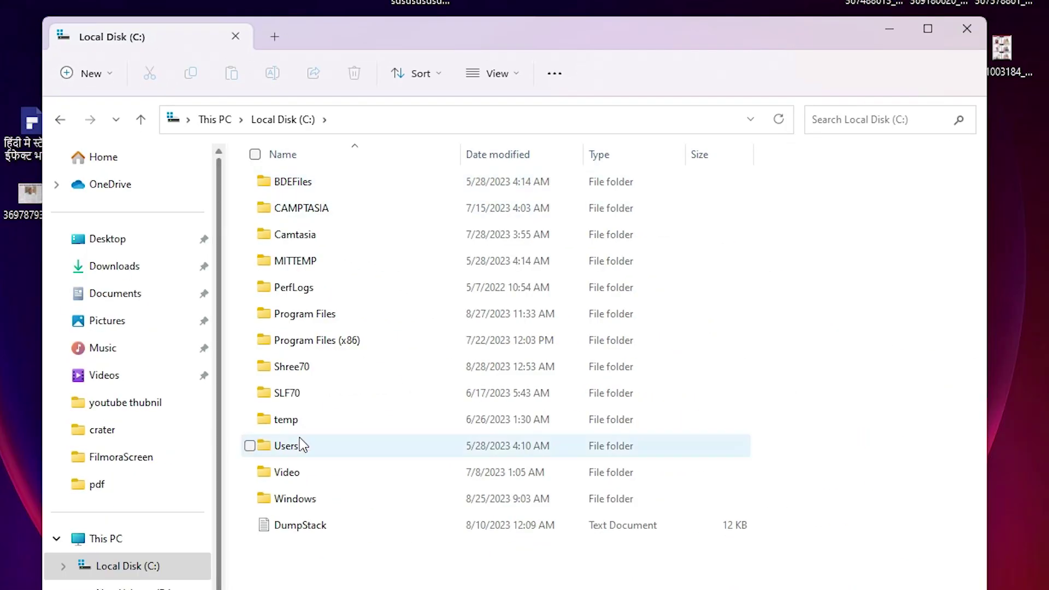
{"action": "double_click", "coordinate": [300, 447]}
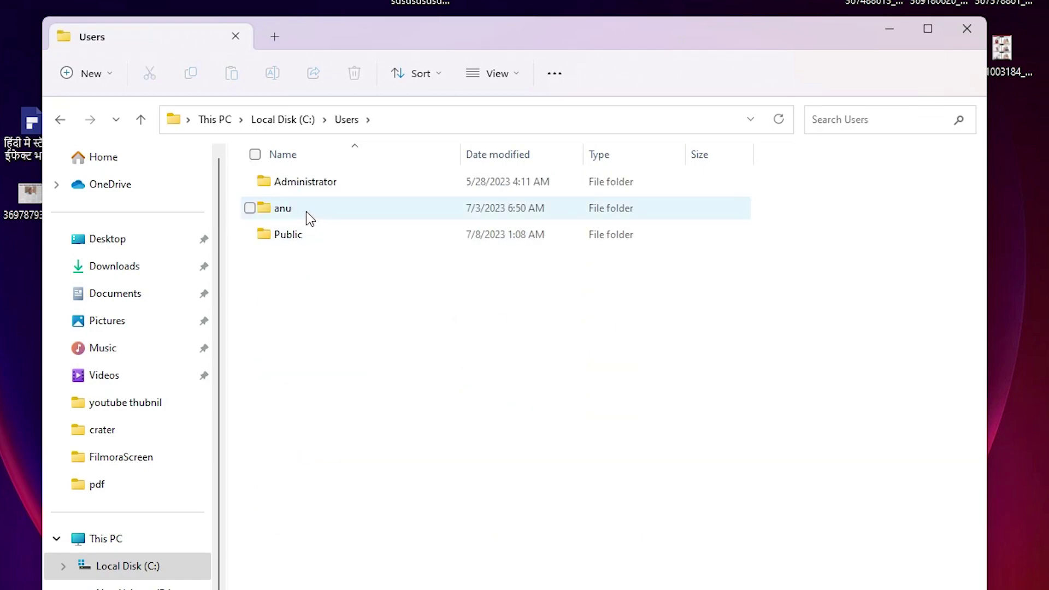
{"action": "mouse_move", "coordinate": [310, 213]}
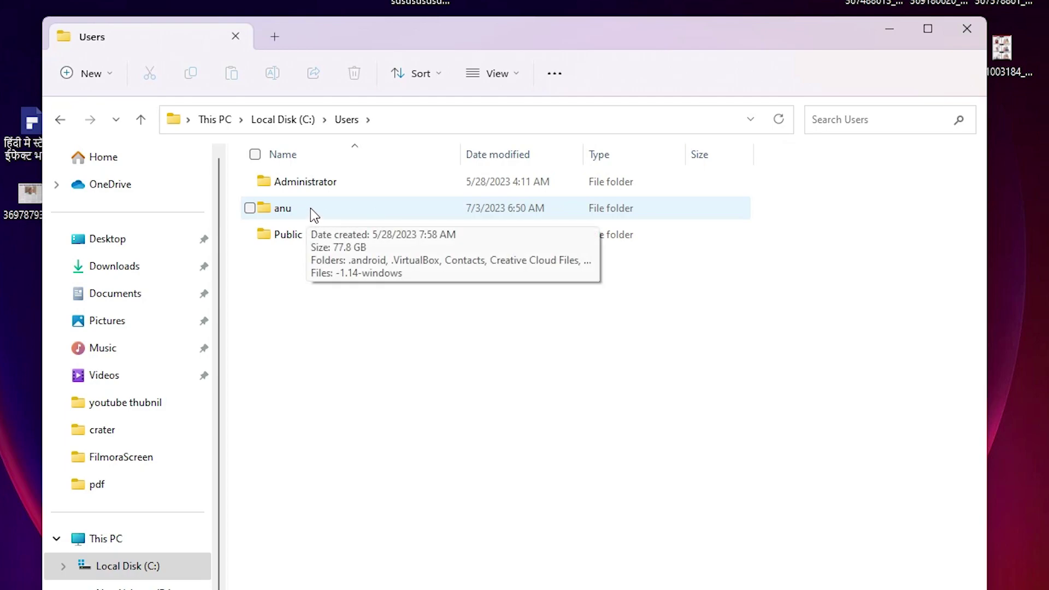
{"action": "double_click", "coordinate": [310, 208]}
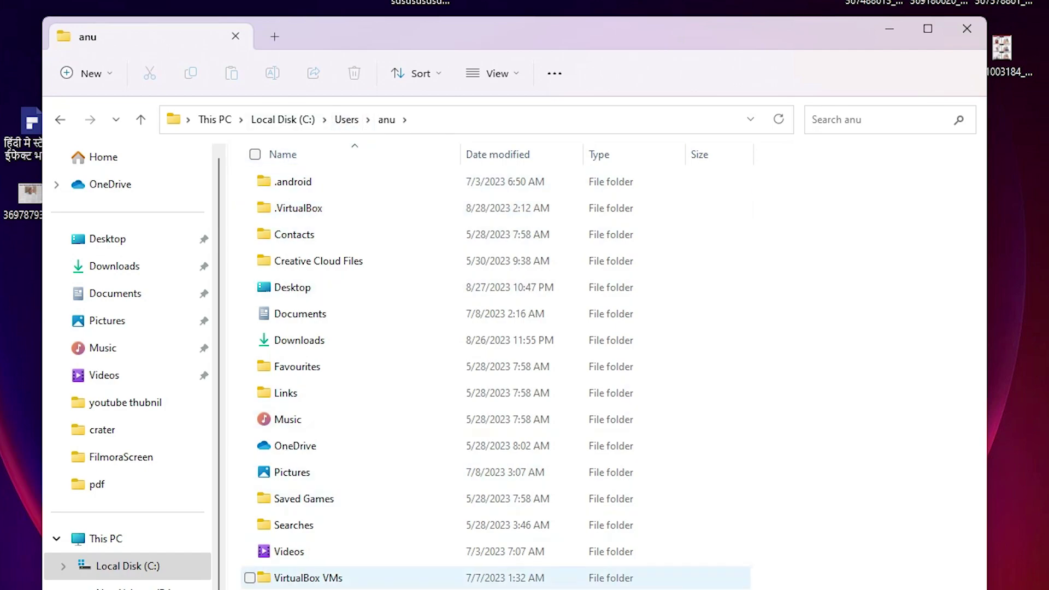
- Turn on Hidden items in the View > Show menu
{"action": "left_click", "coordinate": [515, 85]}
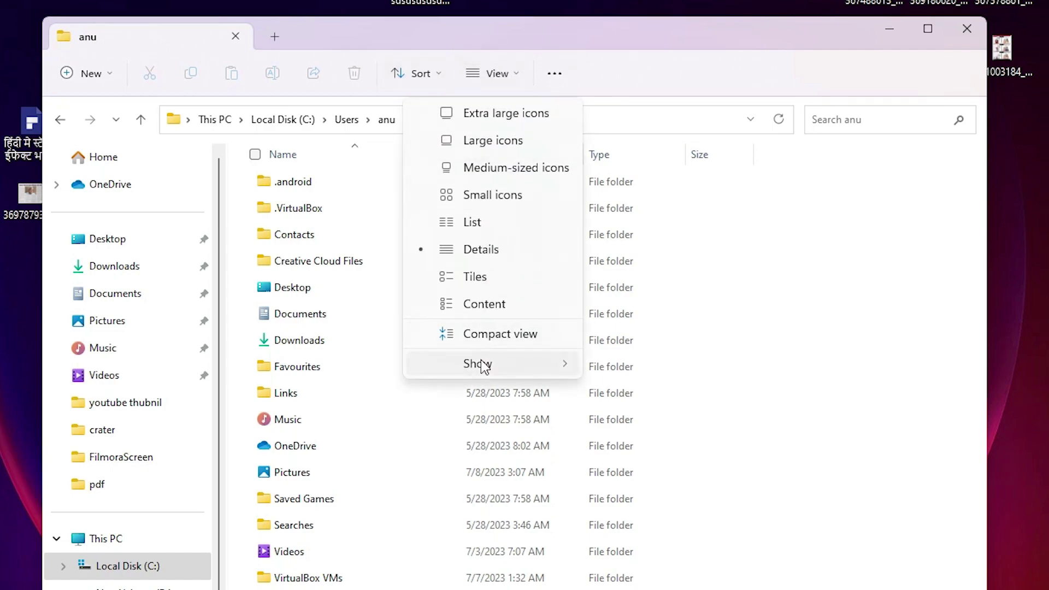
{"action": "mouse_move", "coordinate": [483, 358]}
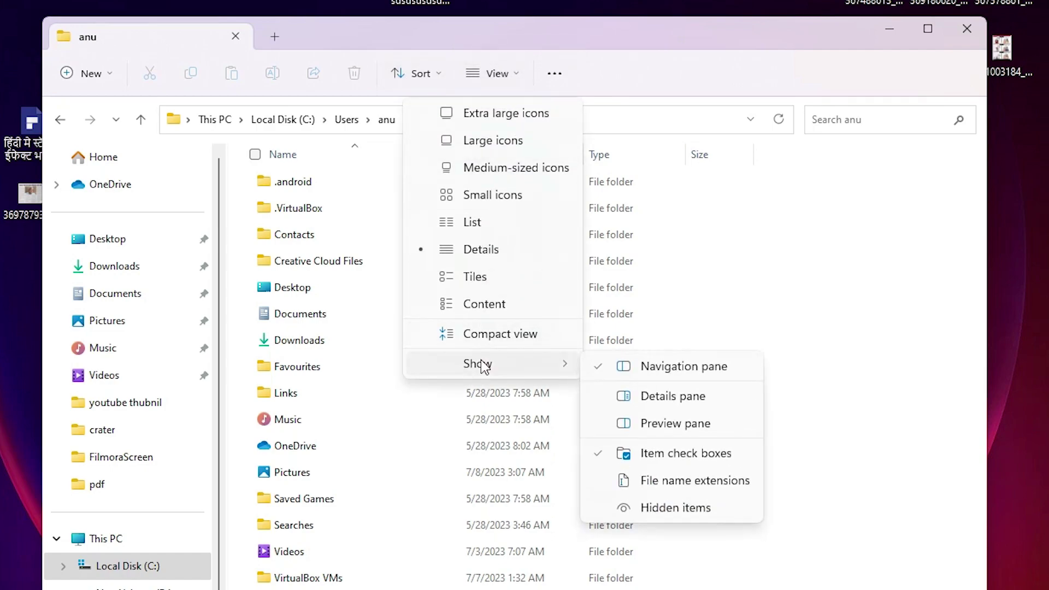
{"action": "left_click", "coordinate": [661, 514]}
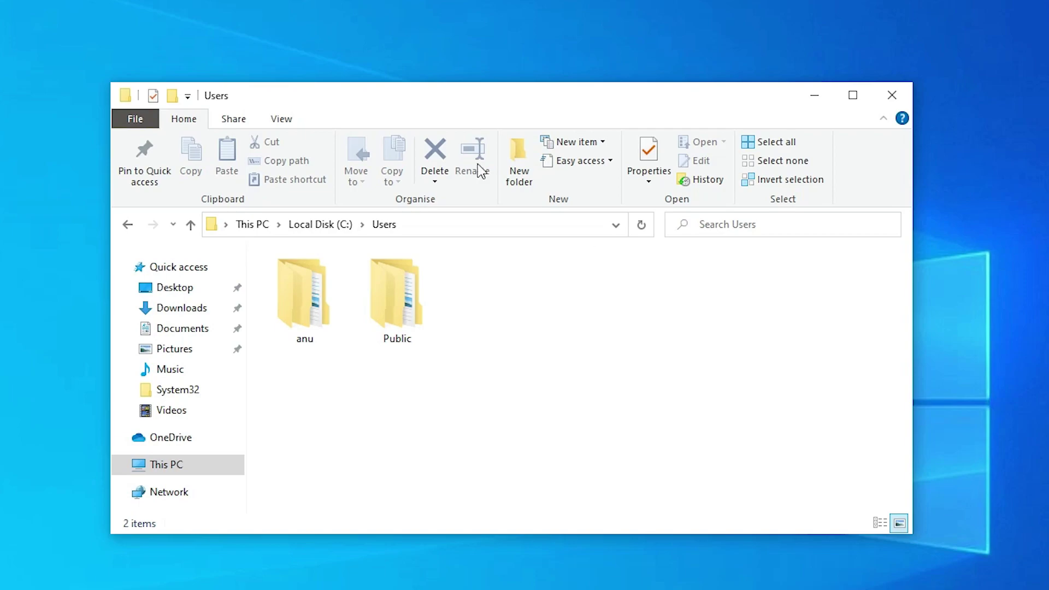
- In Folder Options' View tab, select 'Show hidden files, folders and drives' and apply it
{"action": "left_click", "coordinate": [299, 118]}
{"action": "left_click", "coordinate": [870, 150]}
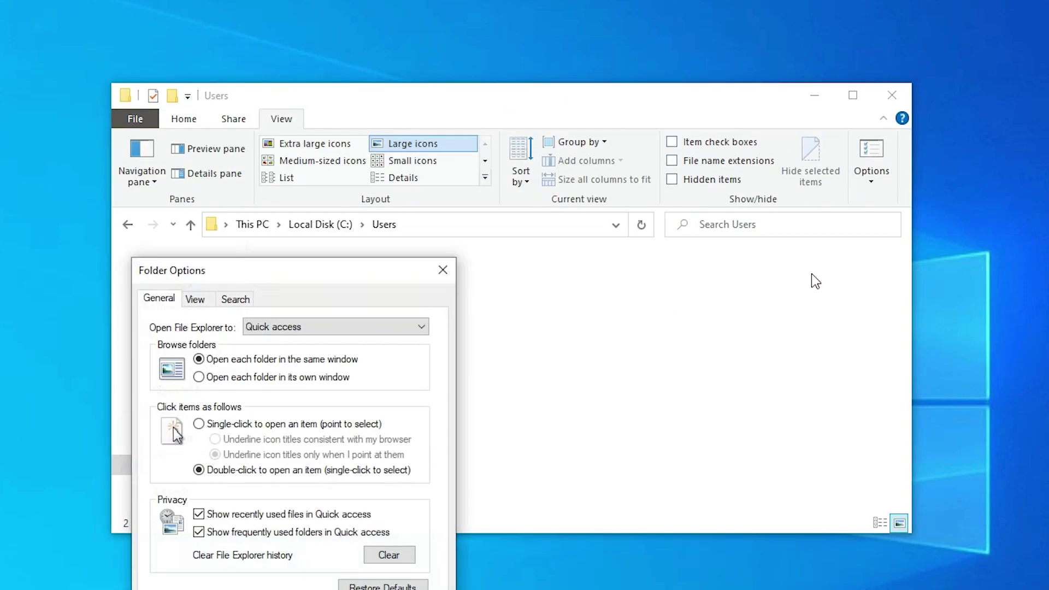
{"action": "left_click", "coordinate": [198, 298]}
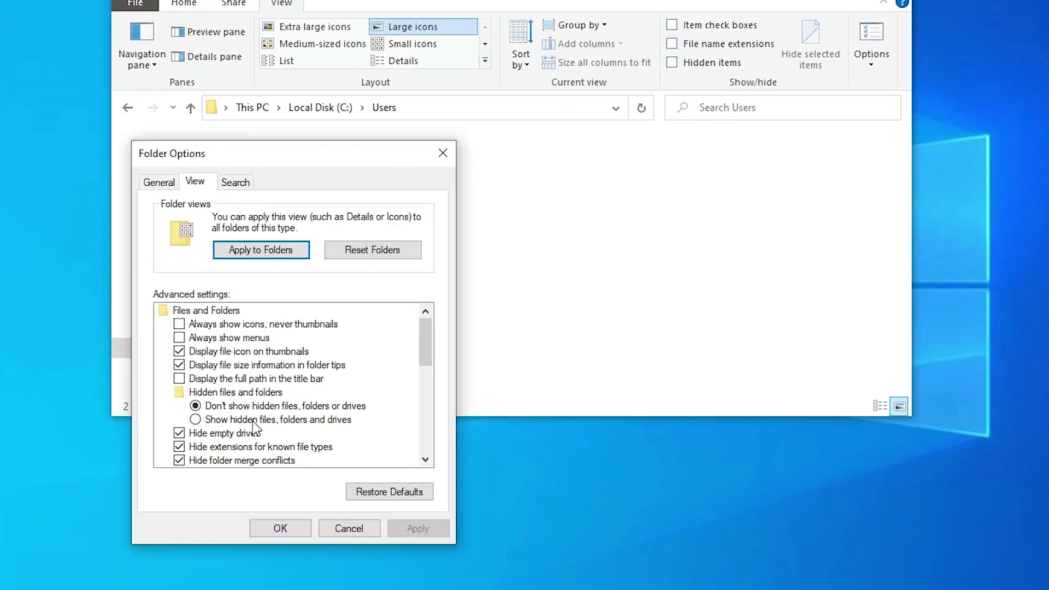
{"action": "left_click", "coordinate": [312, 422]}
{"action": "left_click", "coordinate": [416, 529]}
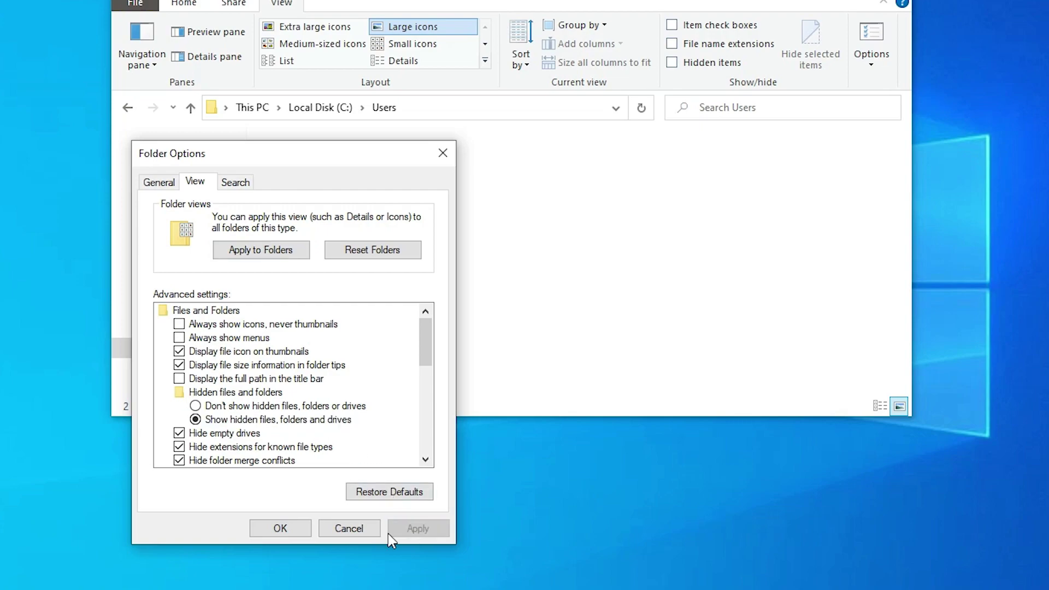
{"action": "left_click", "coordinate": [279, 528]}
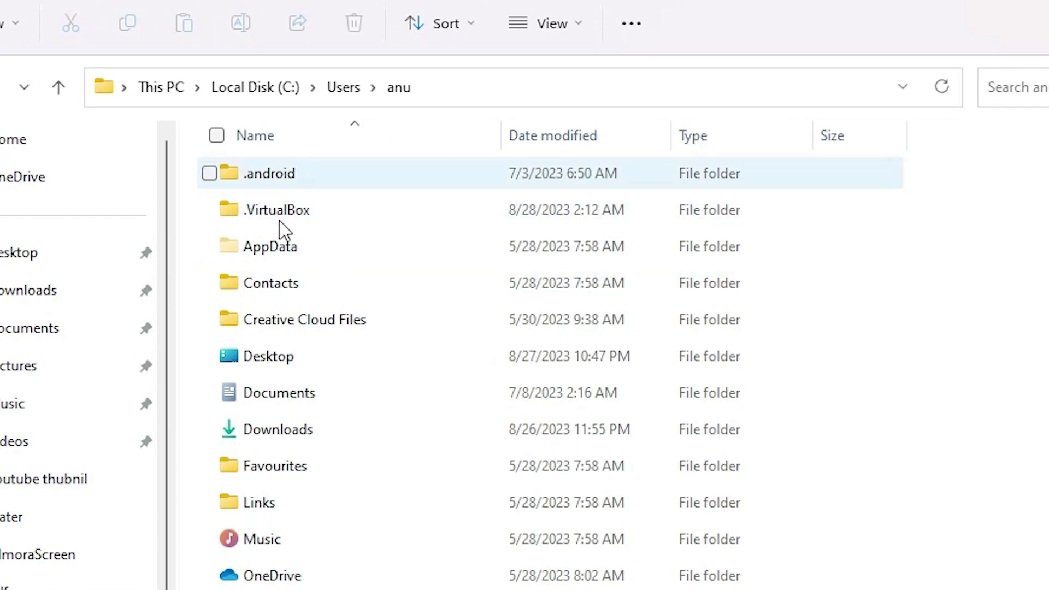
- Go into AppData > Roaming > Adobe
{"action": "double_click", "coordinate": [278, 263]}
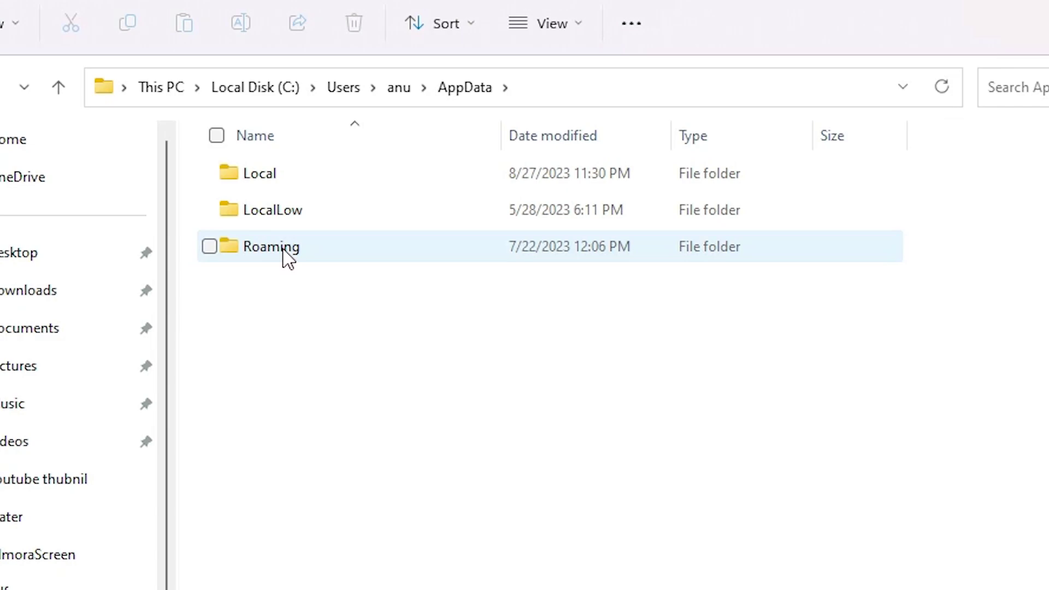
{"action": "double_click", "coordinate": [286, 256]}
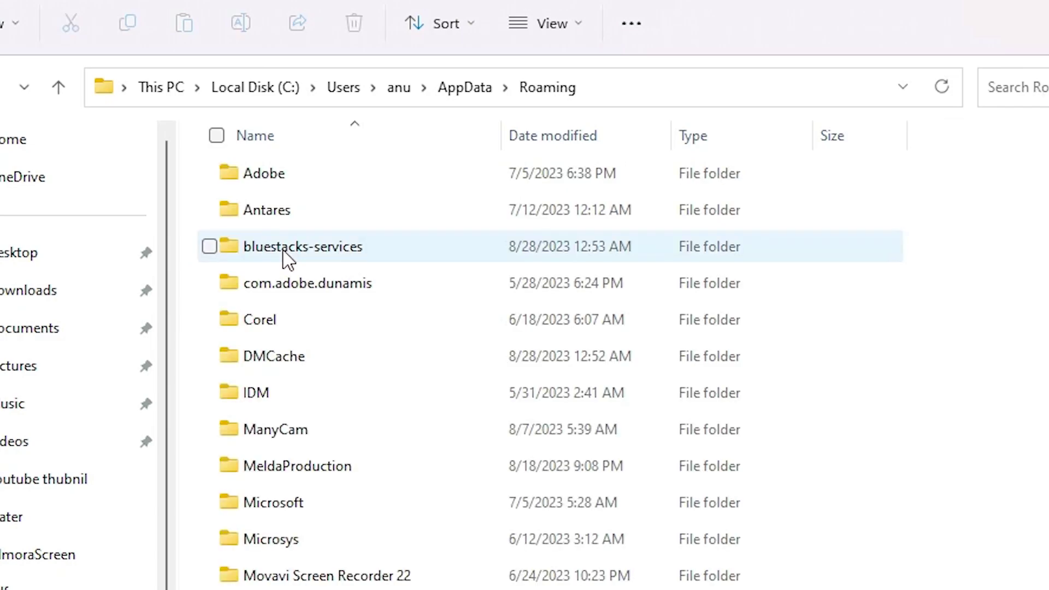
{"action": "double_click", "coordinate": [331, 176]}
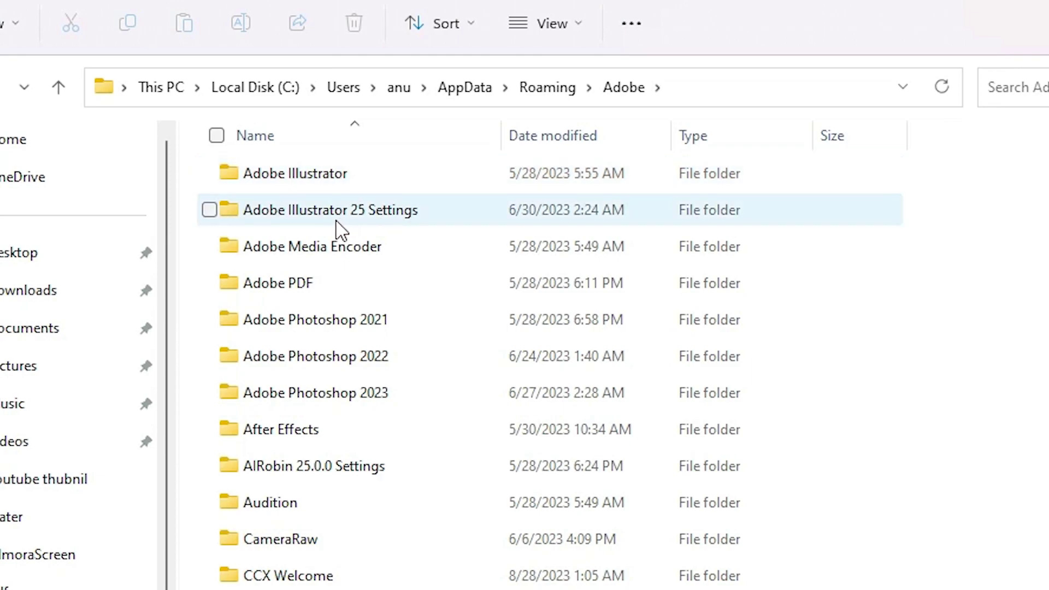
- Delete the Adobe Illustrator 25 Settings folder
{"action": "mouse_move", "coordinate": [339, 229]}
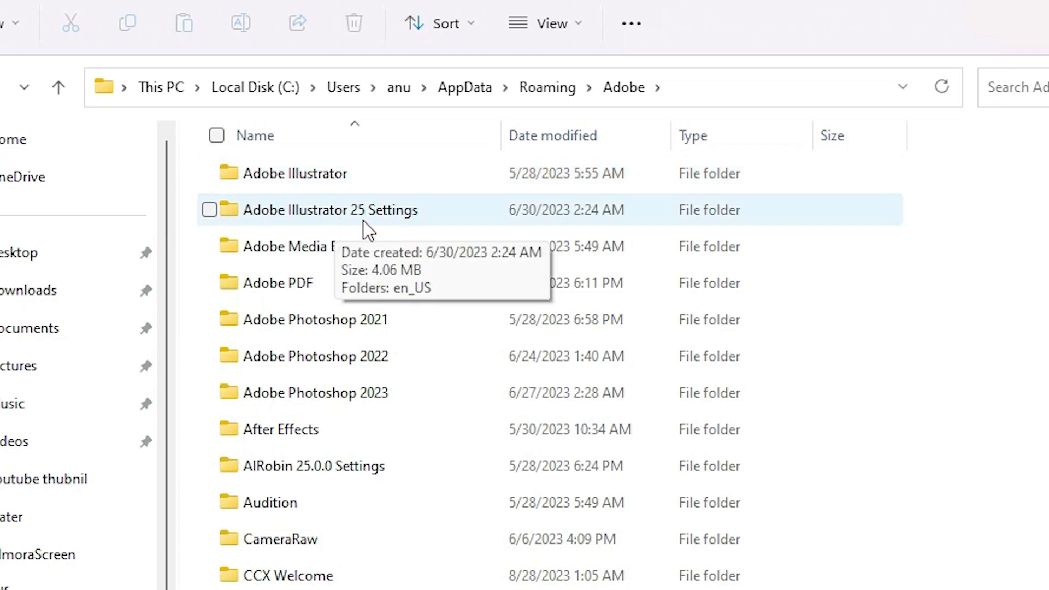
{"action": "left_click", "coordinate": [407, 220]}
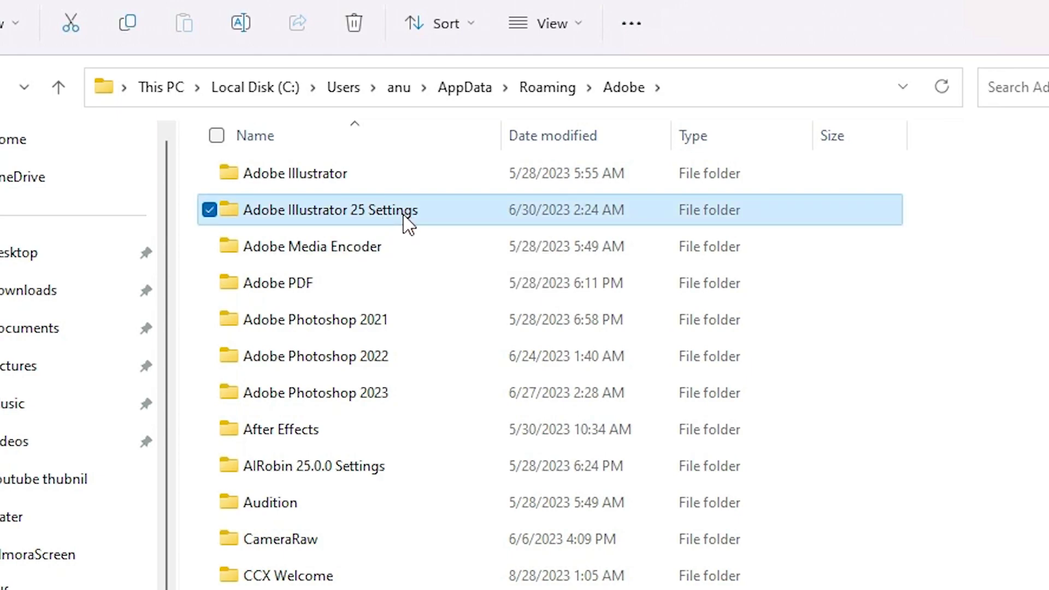
{"action": "right_click", "coordinate": [404, 222]}
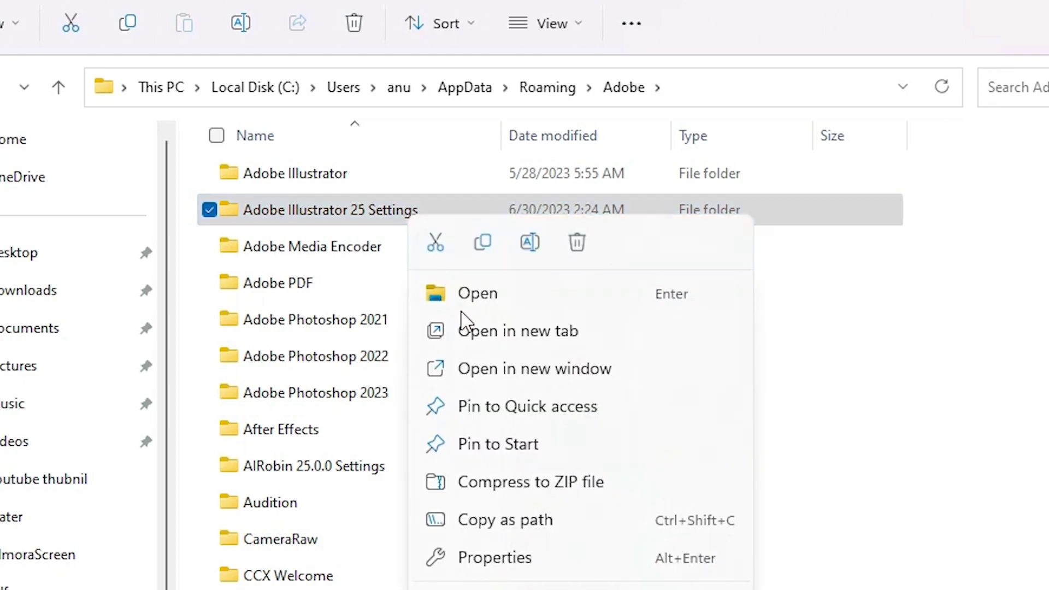
{"action": "left_click", "coordinate": [575, 243]}
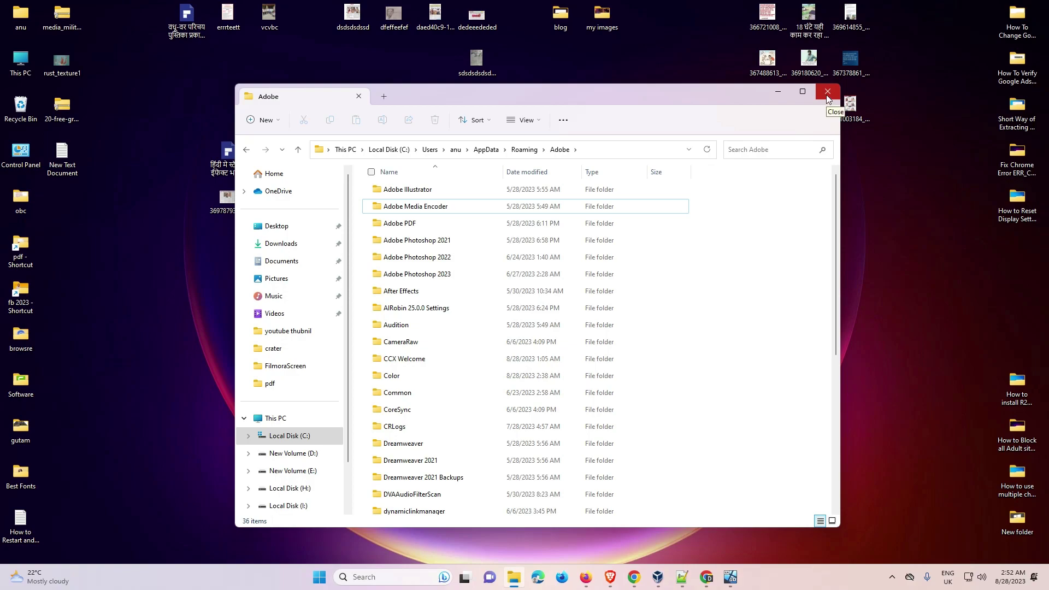
- Close Explorer, launch Adobe Illustrator 2021 by searching 'il', and create a new A4 document
{"action": "left_click", "coordinate": [827, 98]}
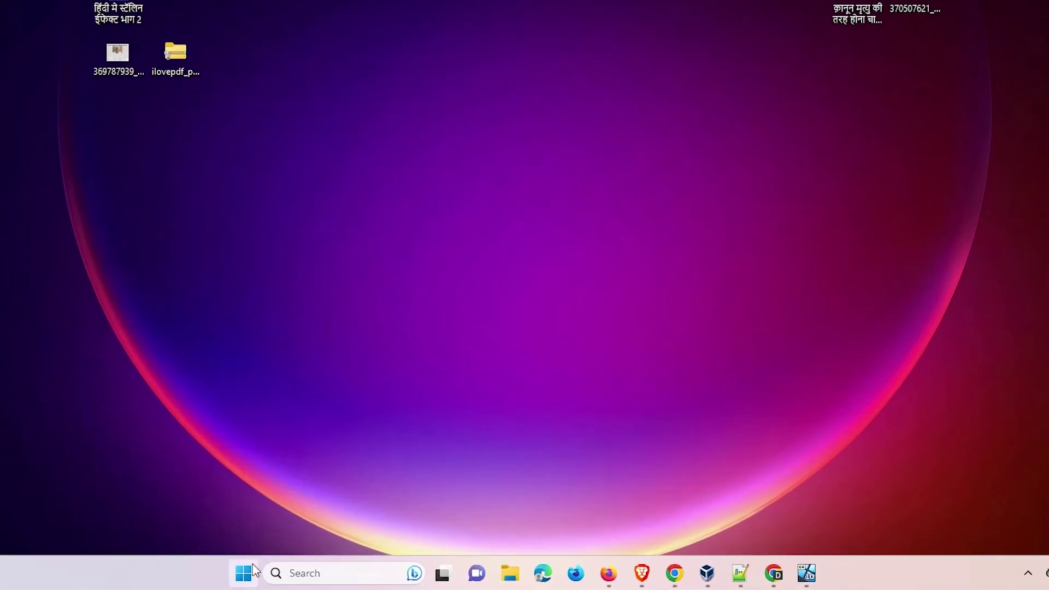
{"action": "left_click", "coordinate": [322, 577]}
{"action": "type", "text": "il"}
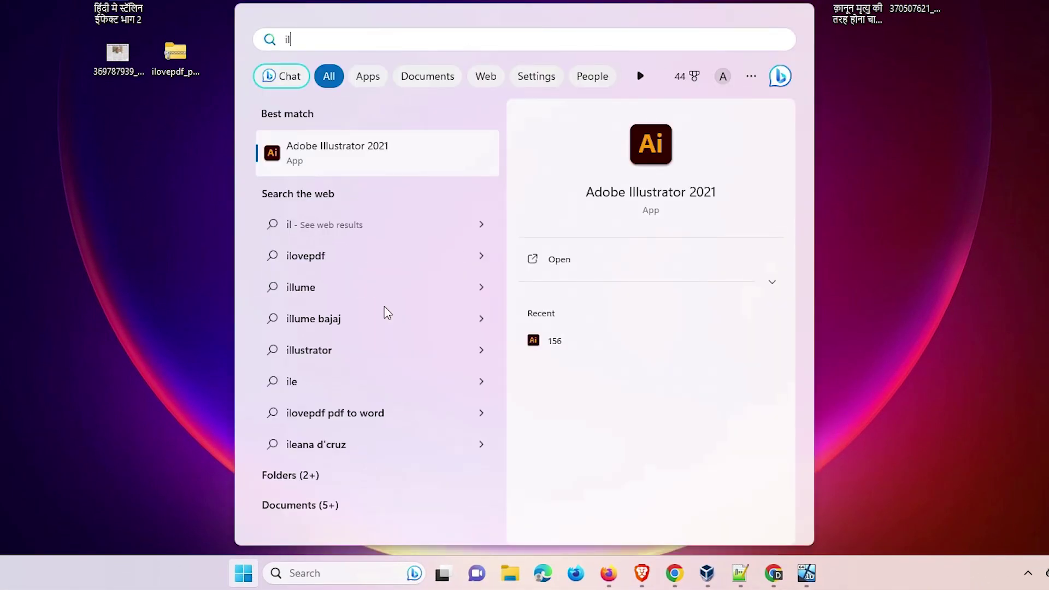
{"action": "left_click", "coordinate": [381, 167]}
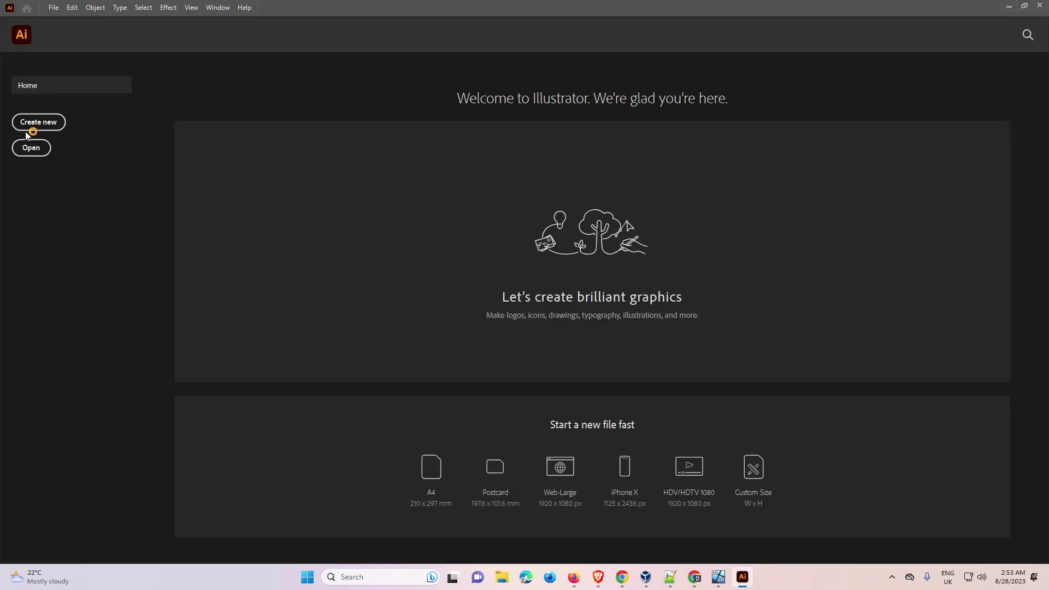
{"action": "left_click", "coordinate": [33, 124]}
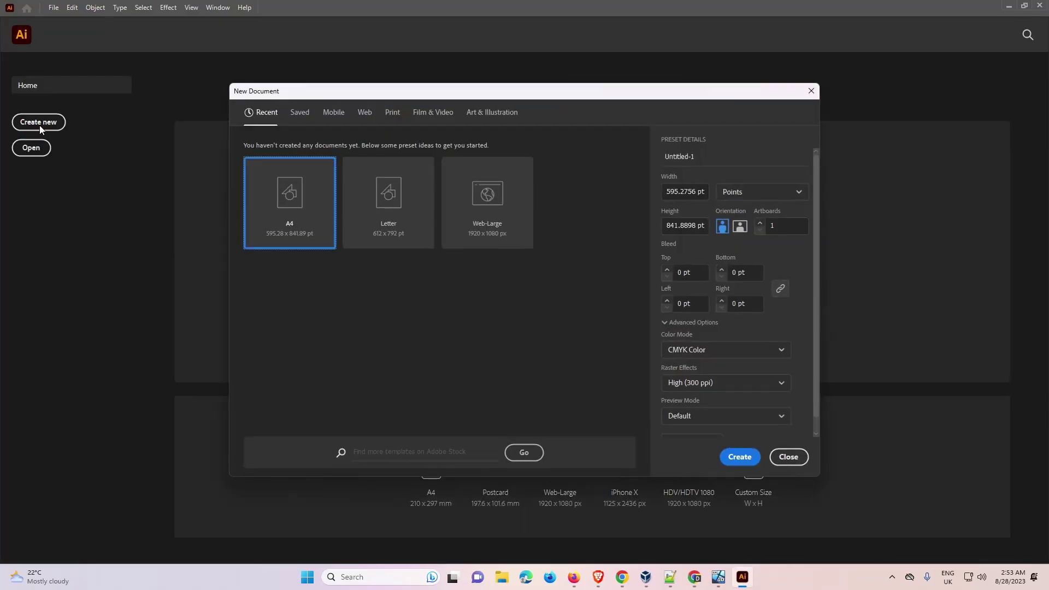
{"action": "left_click", "coordinate": [730, 457]}
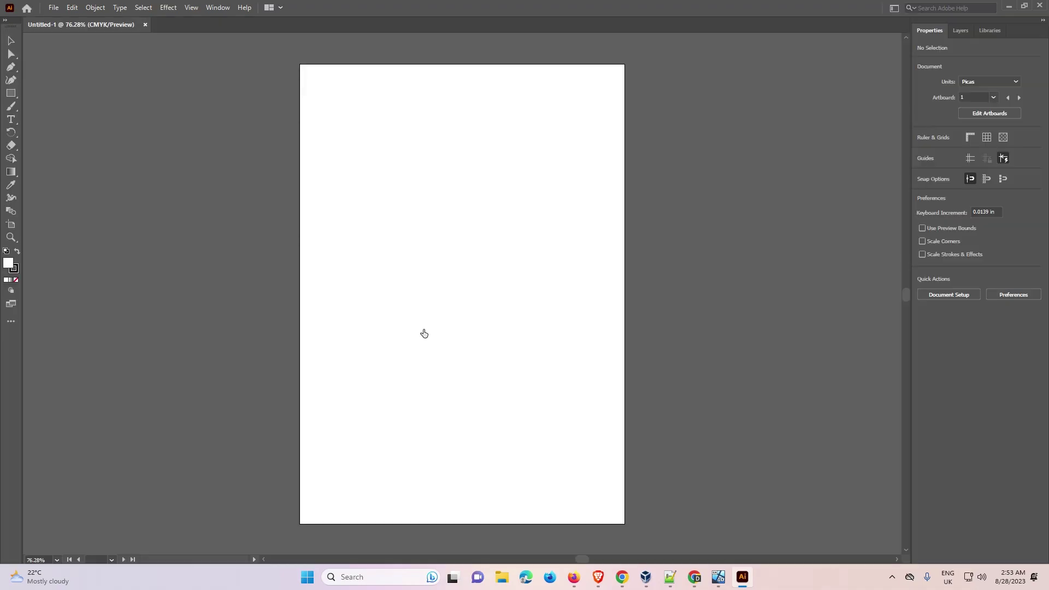